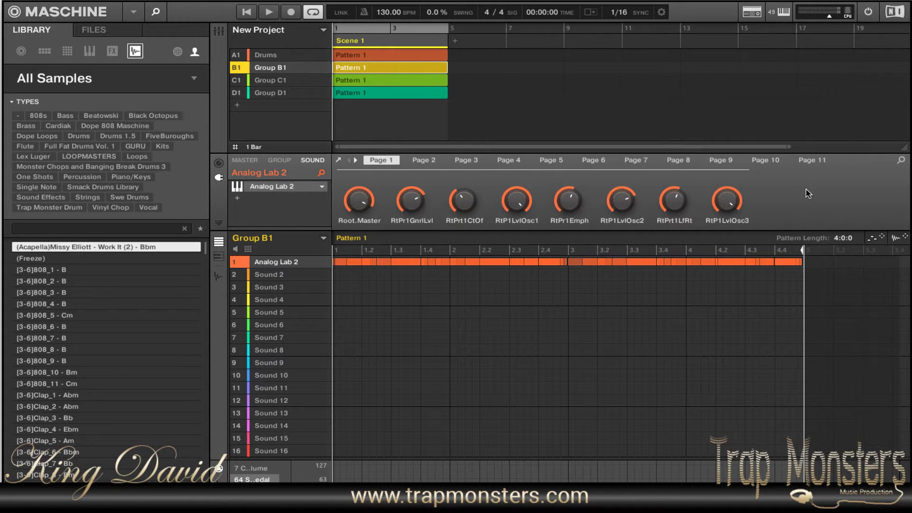
Start playback to hear Group B1's sustained 4-bar Analog Lab 2 note
key("space")
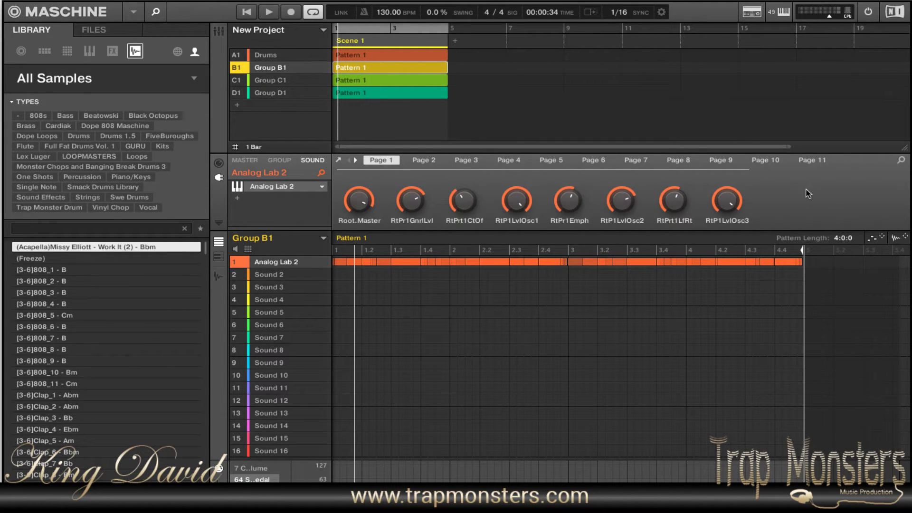
Select Group C1 and put Sugar Bytes Effectrix into its Sound 1 plug-in slot
left_click(287, 85)
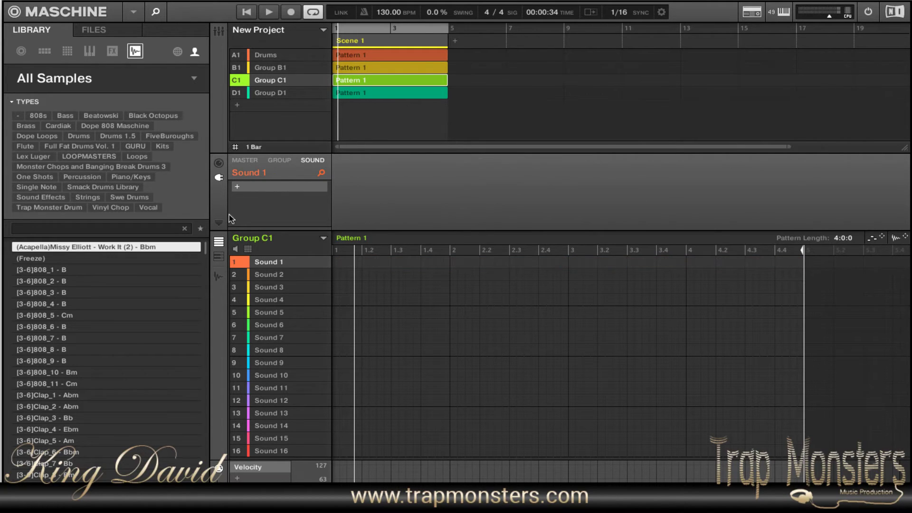
left_click(239, 187)
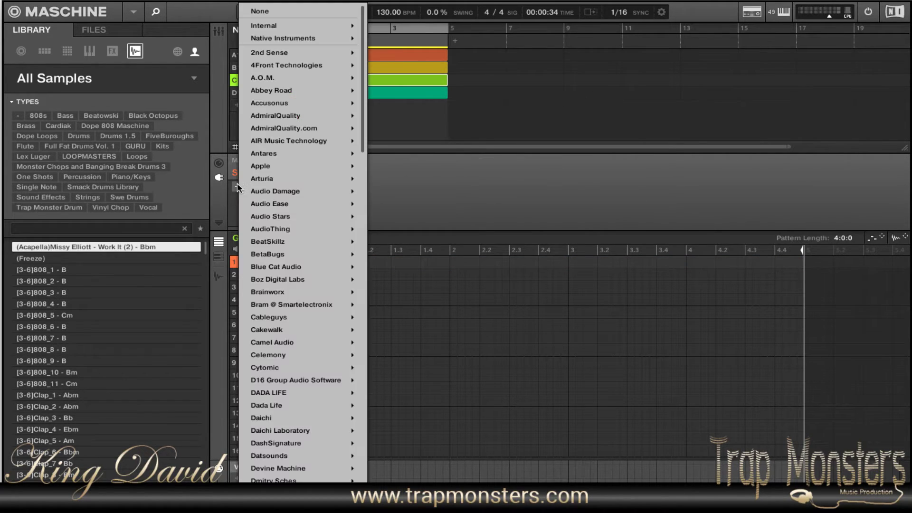
scroll(291, 277, "down", 15)
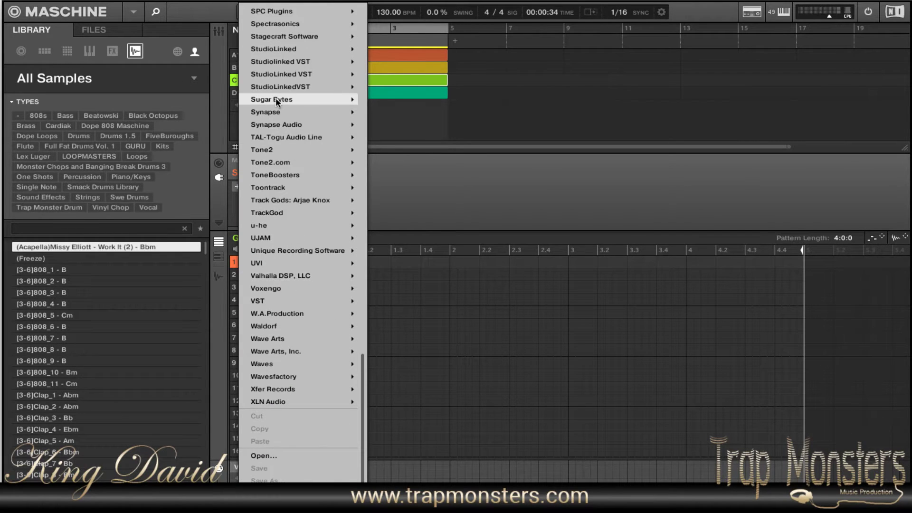
mouse_move(276, 100)
left_click(390, 188)
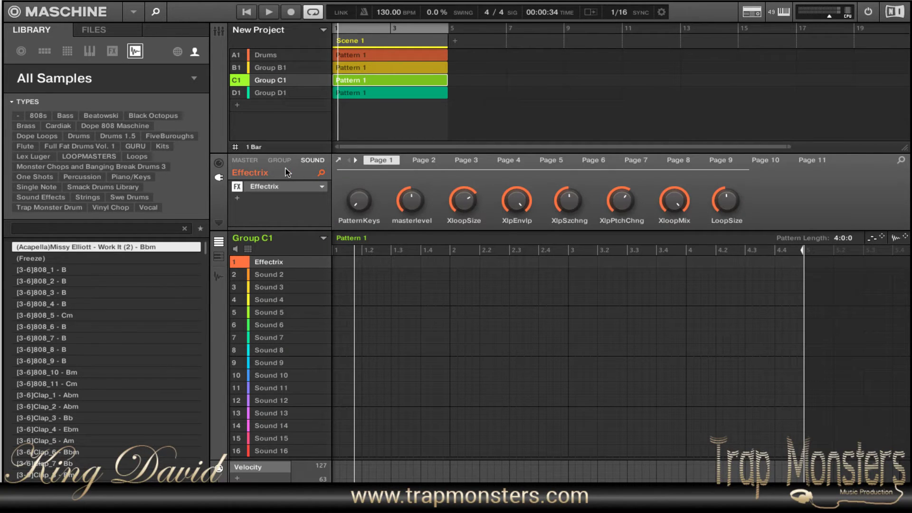
Set Group B1's output destination to C1:S1, the Effectrix sound on Group C1
left_click(219, 164)
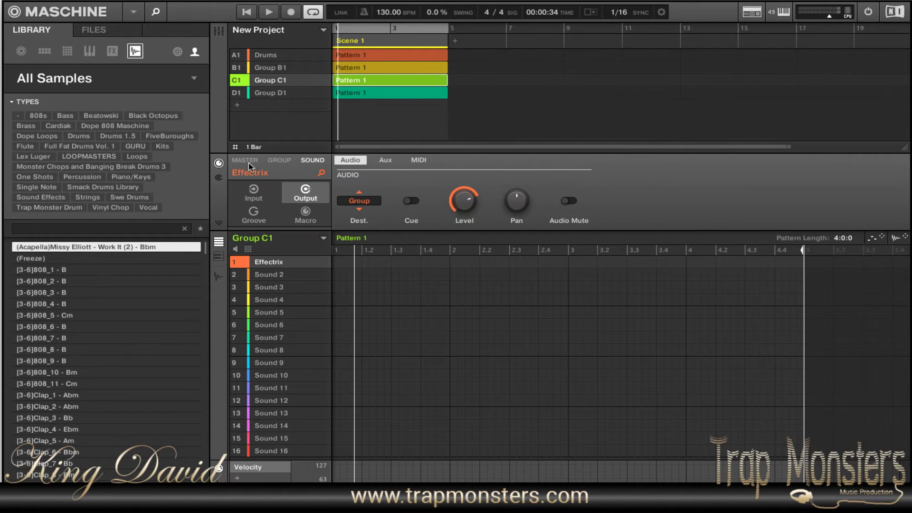
left_click(279, 161)
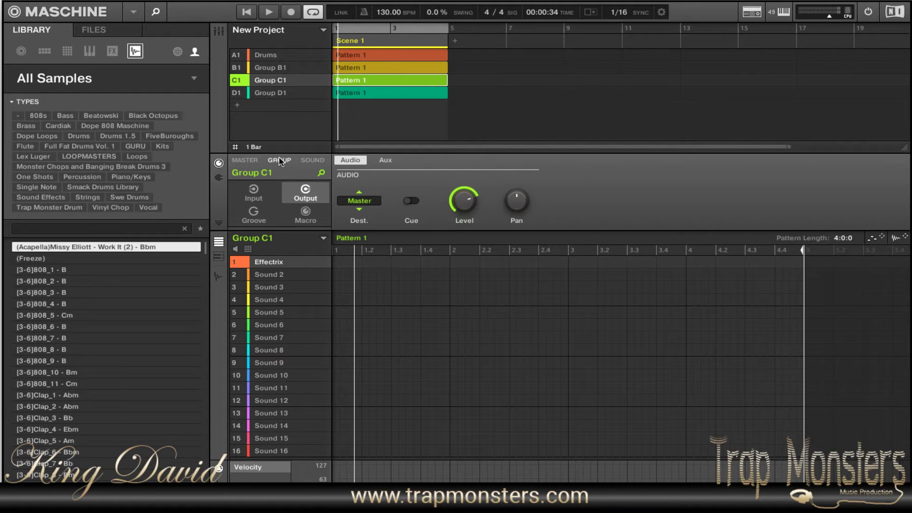
left_click(275, 69)
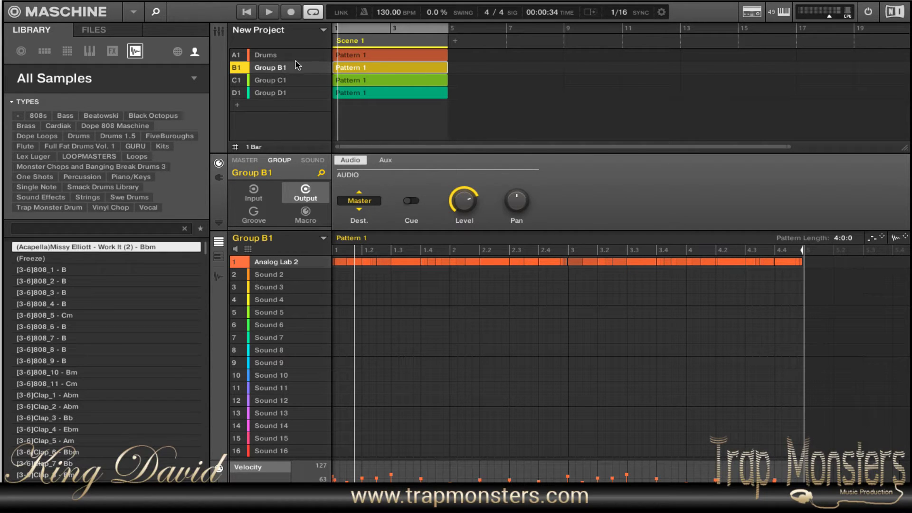
left_click(282, 81)
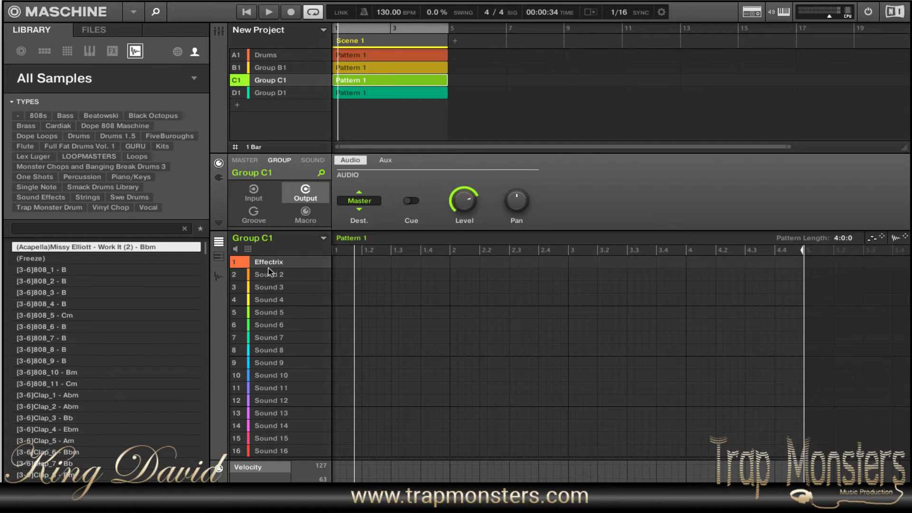
left_click(277, 71)
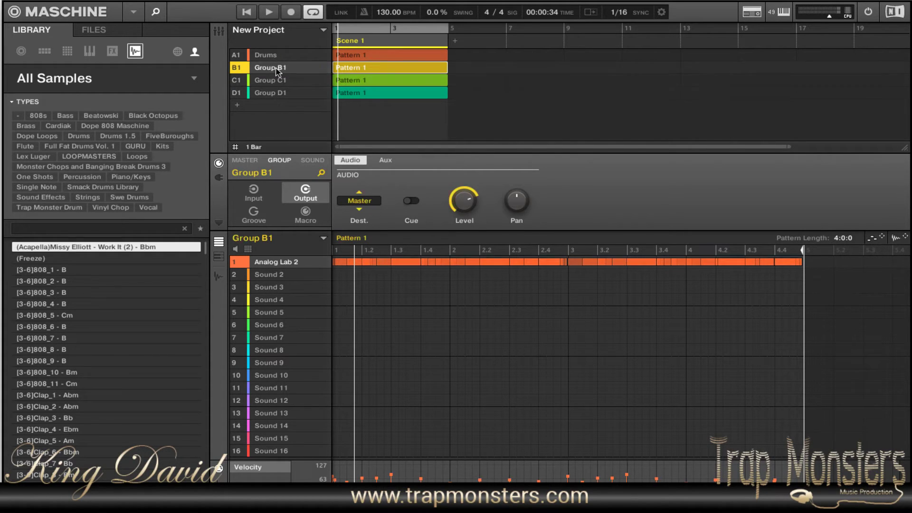
left_click(366, 204)
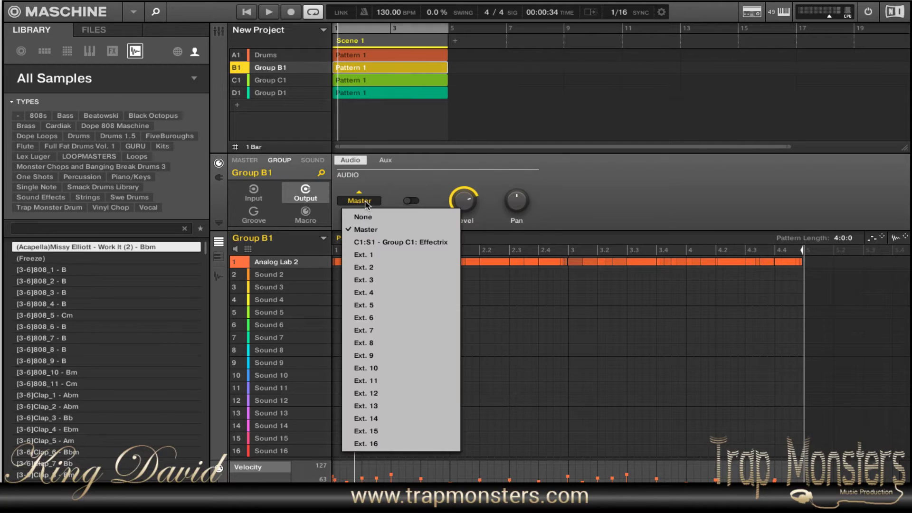
left_click(382, 244)
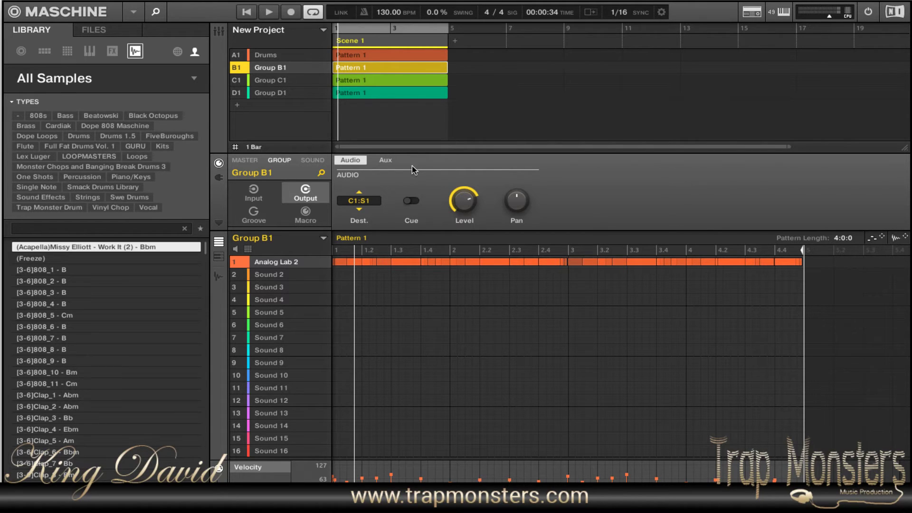
left_click(219, 178)
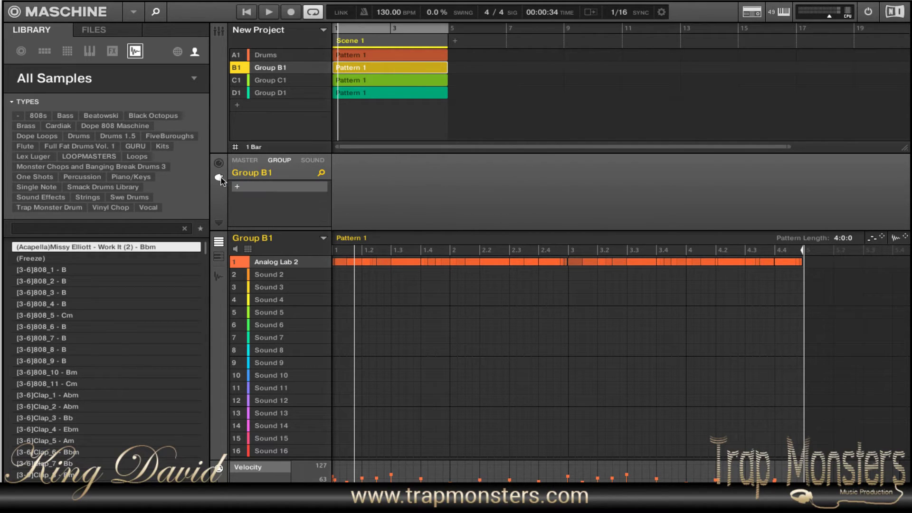
Browse the Drums group's sounds, then reselect Group C1 and show Effectrix's sound parameters
left_click(311, 161)
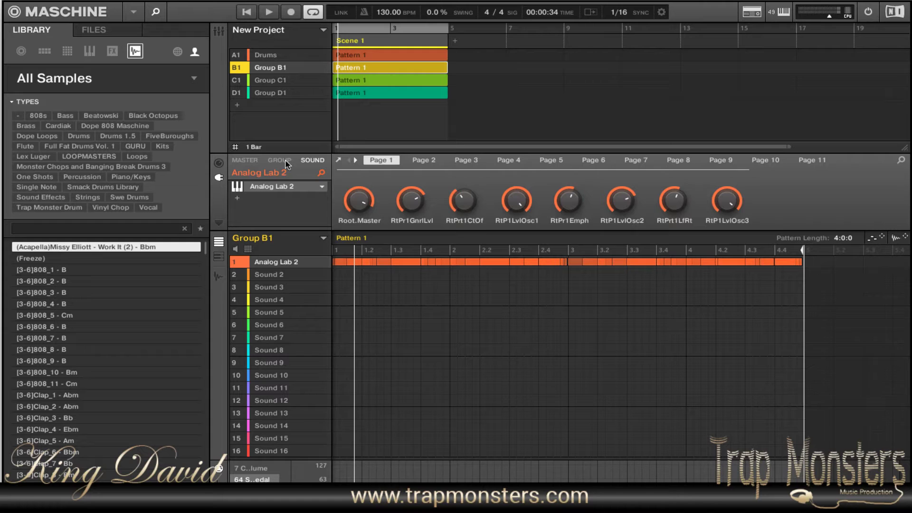
left_click(284, 57)
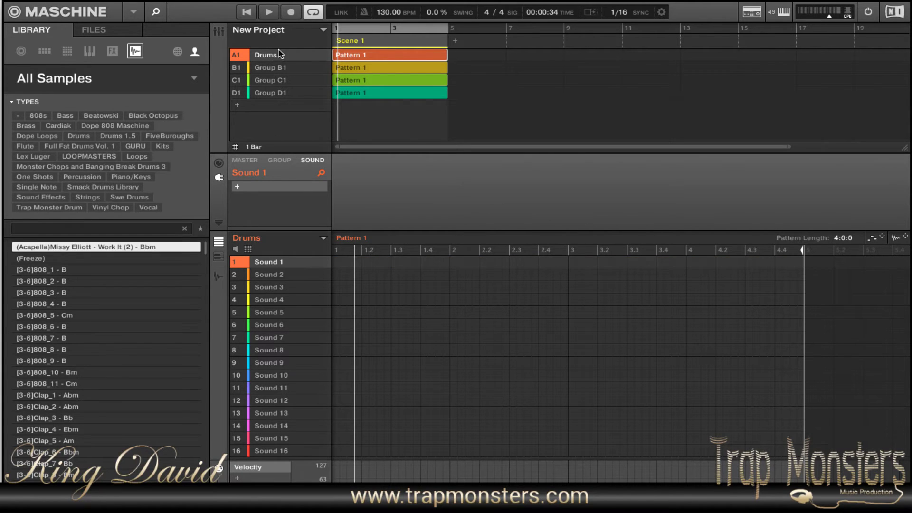
left_click(286, 390)
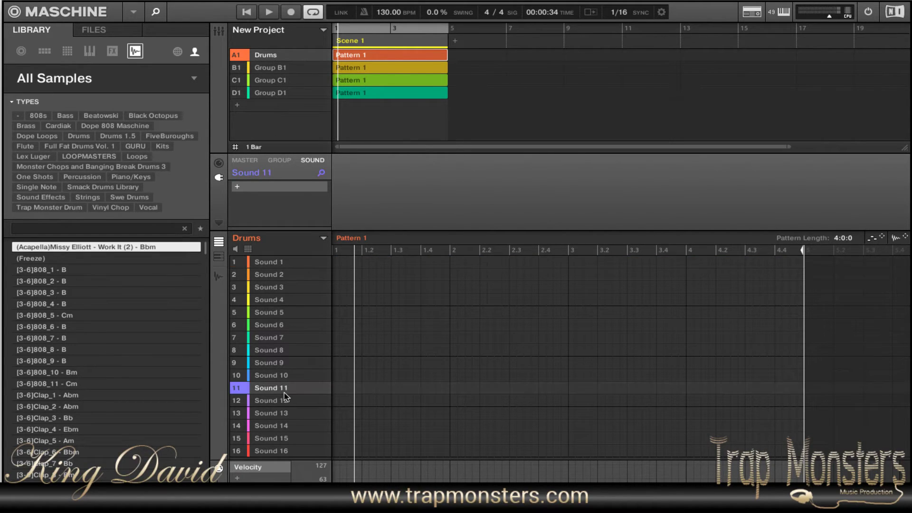
left_click(285, 263)
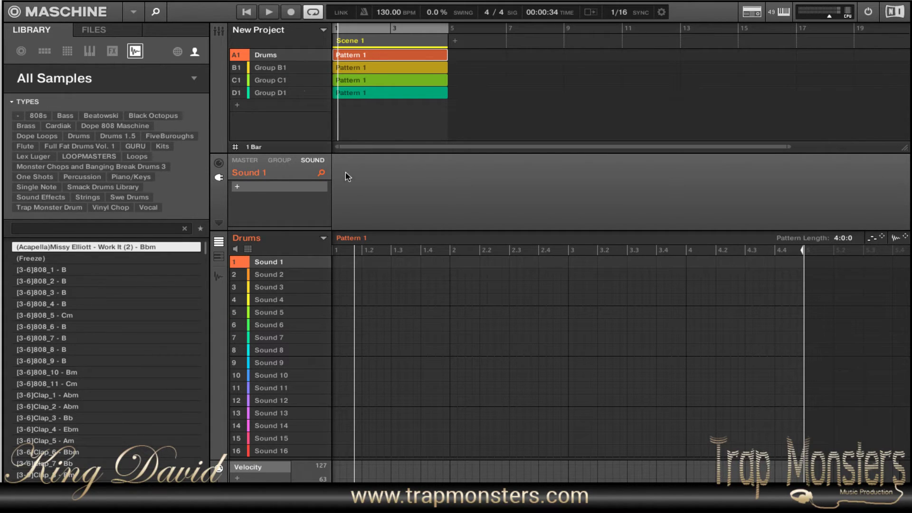
left_click(280, 161)
left_click(276, 81)
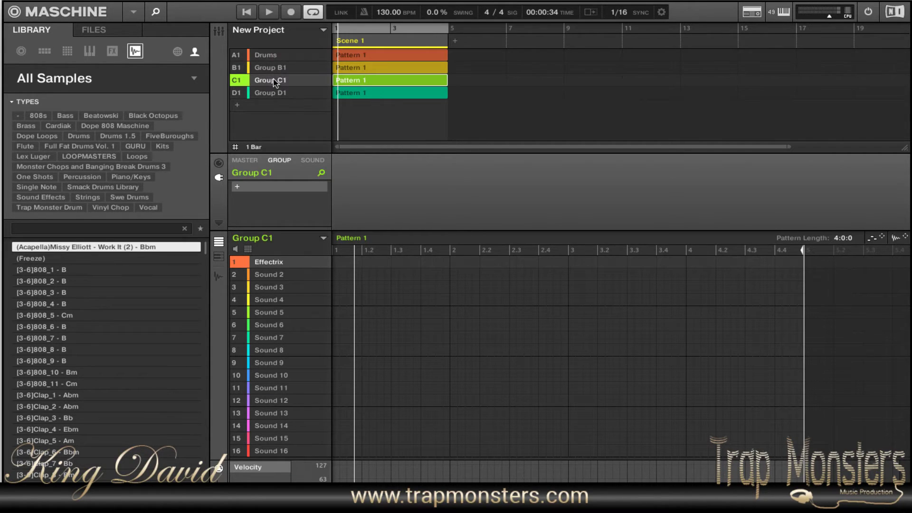
left_click(309, 161)
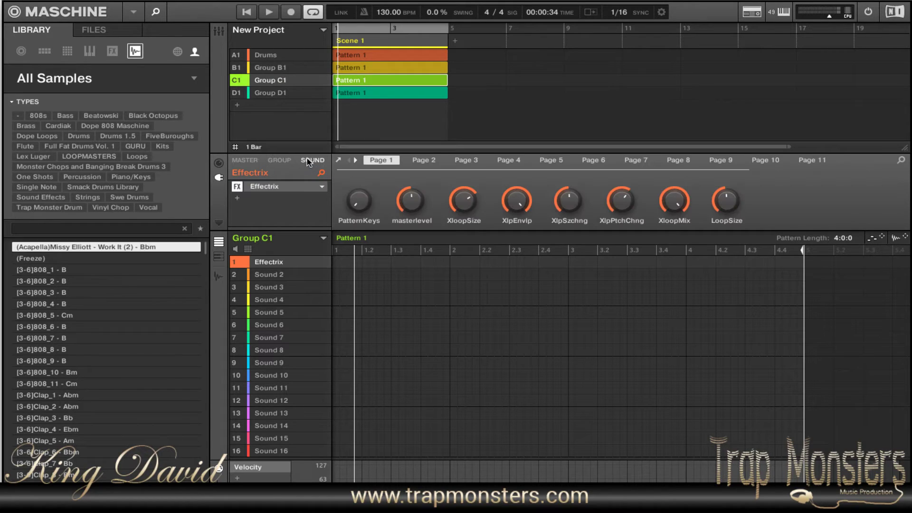
Open the Effectrix window, load User preset 'Trap Monsters Shit', and move the window down-right
left_click(339, 161)
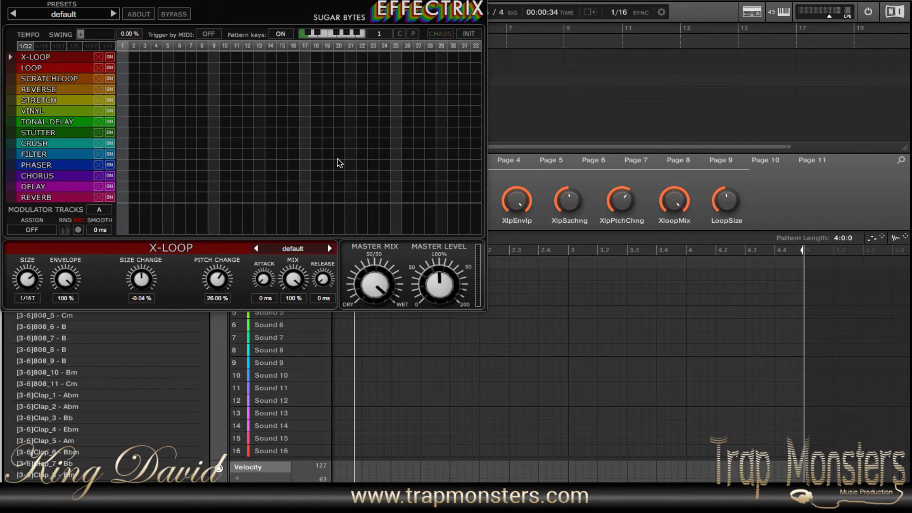
left_click(74, 16)
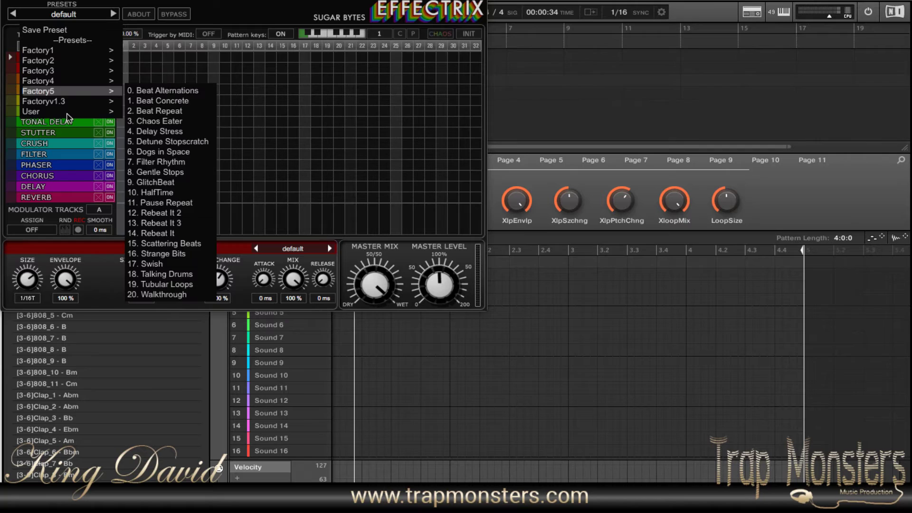
mouse_move(72, 113)
left_click(143, 122)
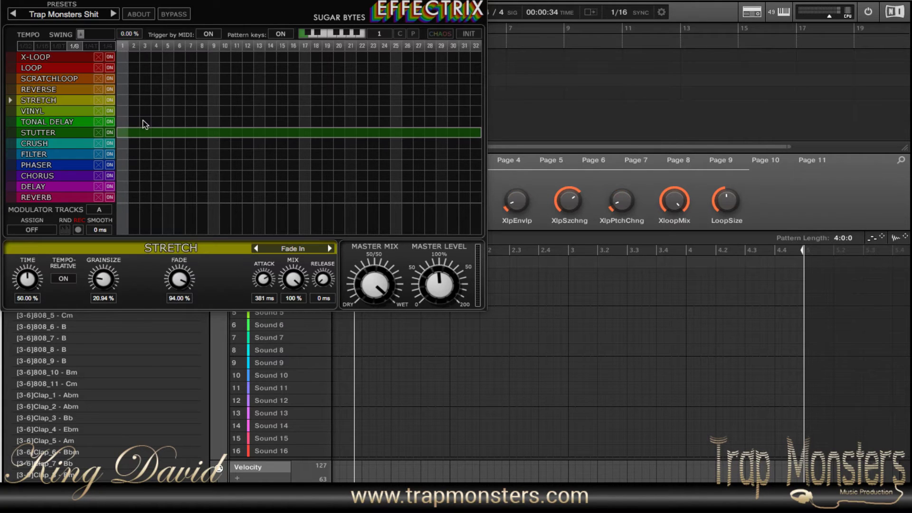
left_click_drag(208, 1, 544, 177)
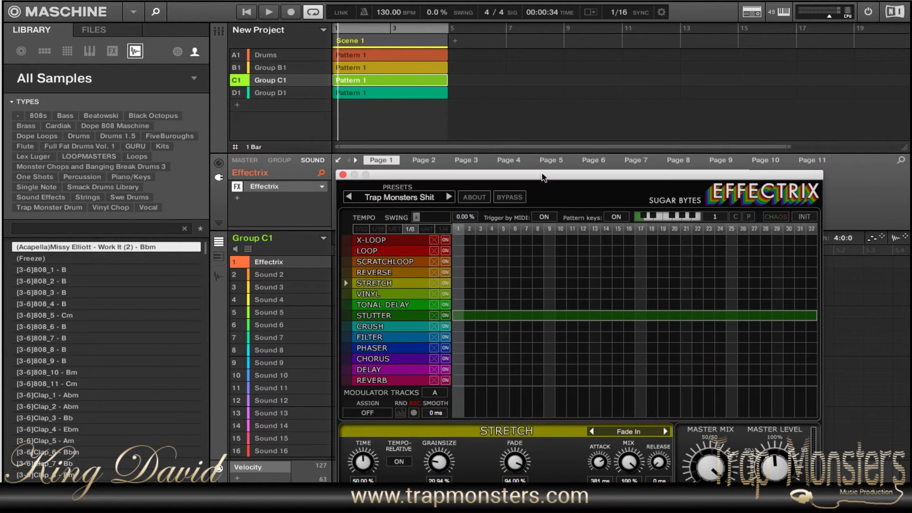
Play the project so incoming notes switch Effectrix to pattern 3
key("space")
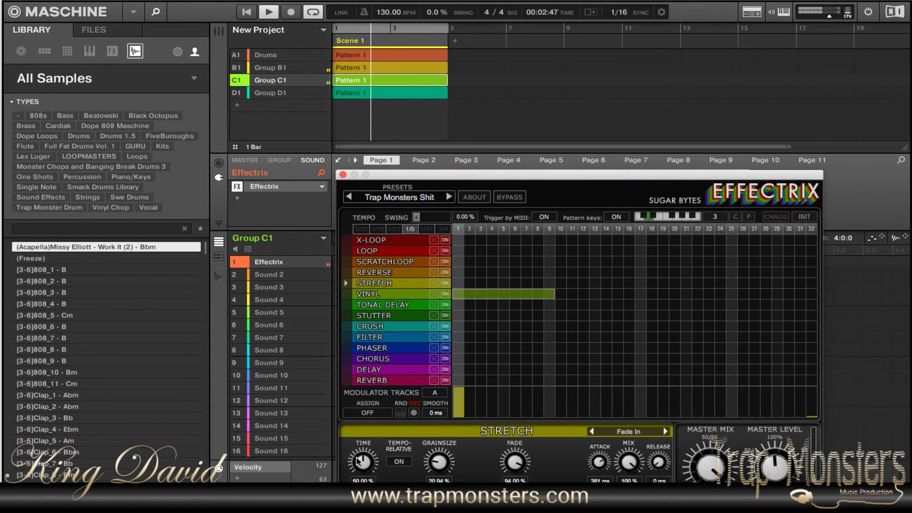
Adjust the Vinyl effect lane's time value in Effectrix, then stop playback
left_click(380, 294)
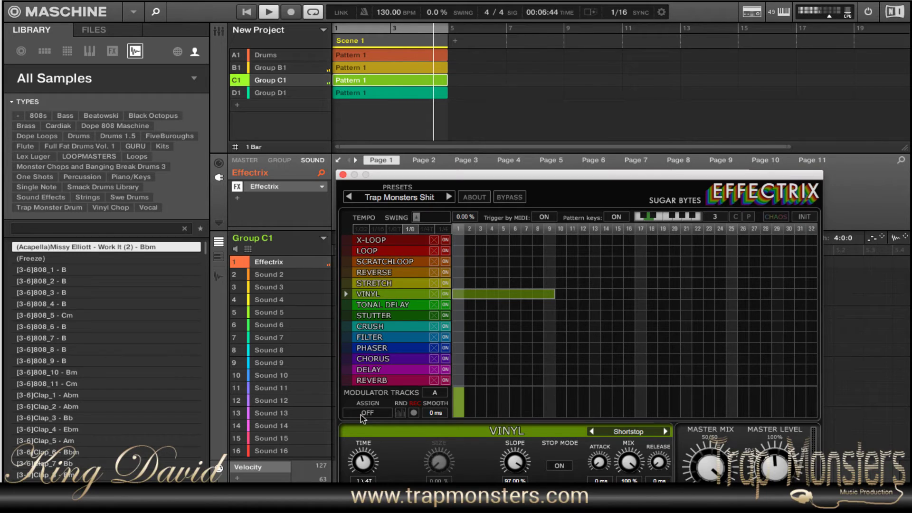
left_click_drag(365, 463, 365, 470)
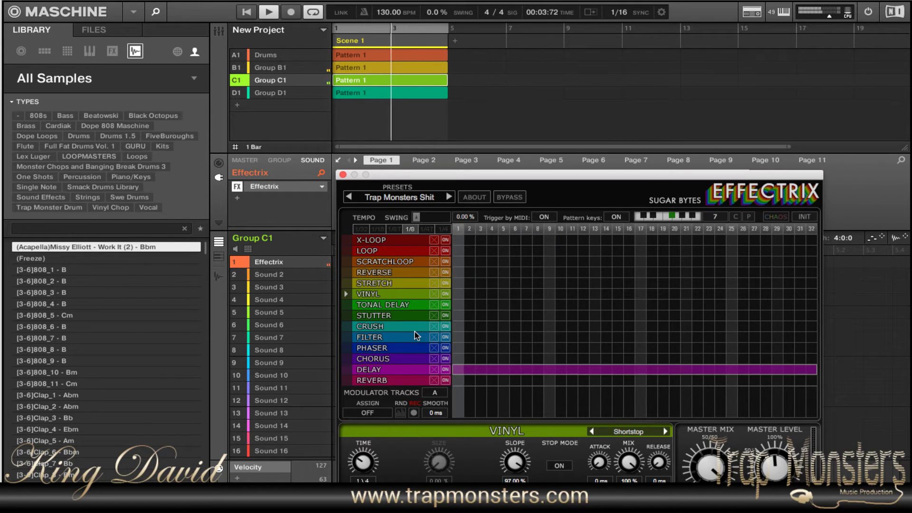
key("space")
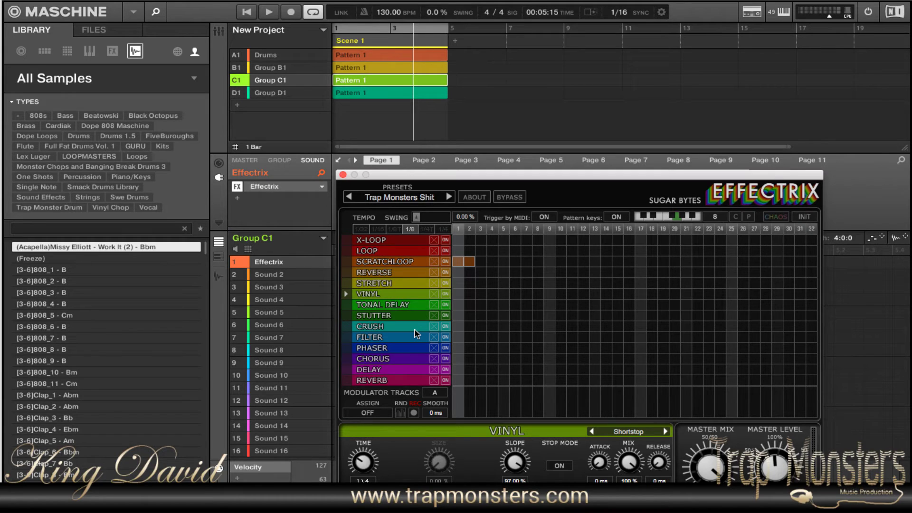
Turn Pattern keys and Trigger by MIDI on in Effectrix and pick another pattern slot
left_click(617, 218)
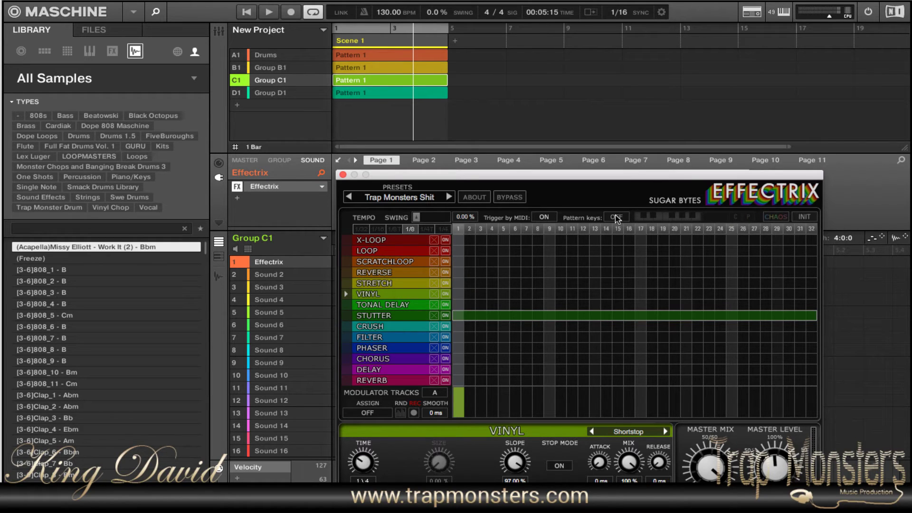
key("space")
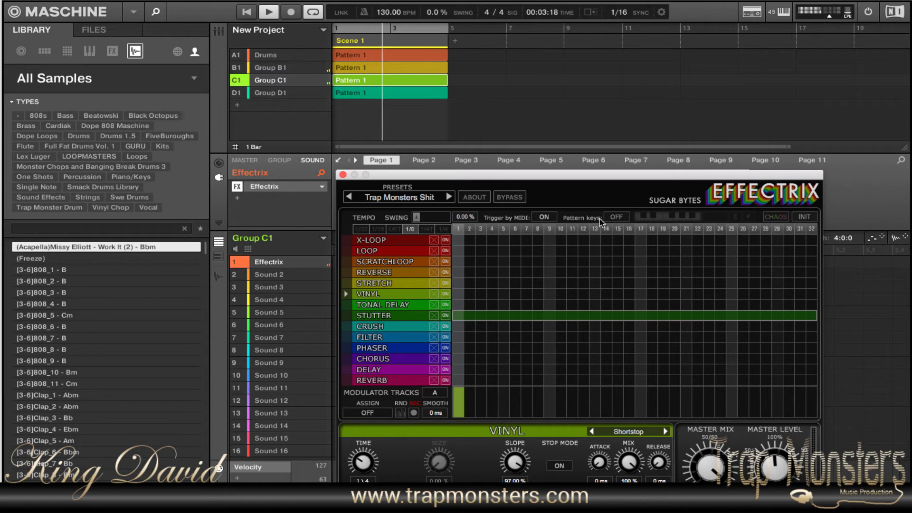
left_click(544, 218)
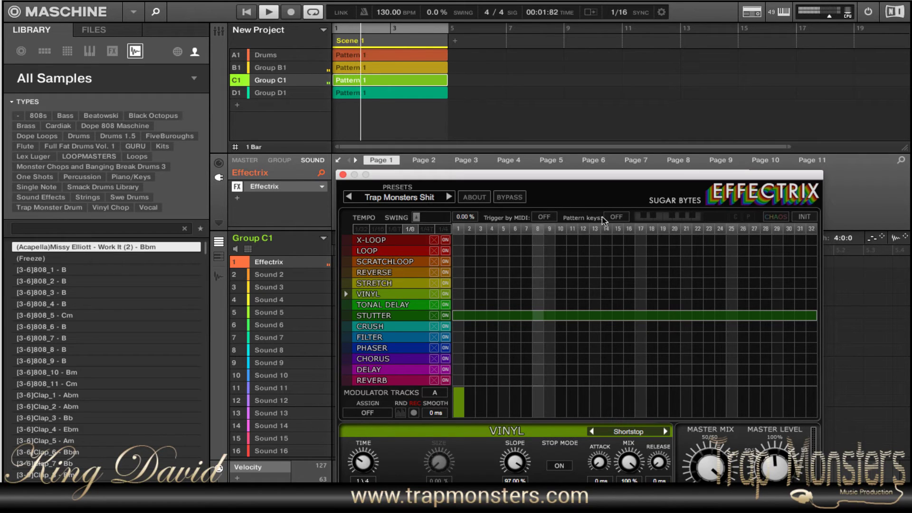
left_click(616, 217)
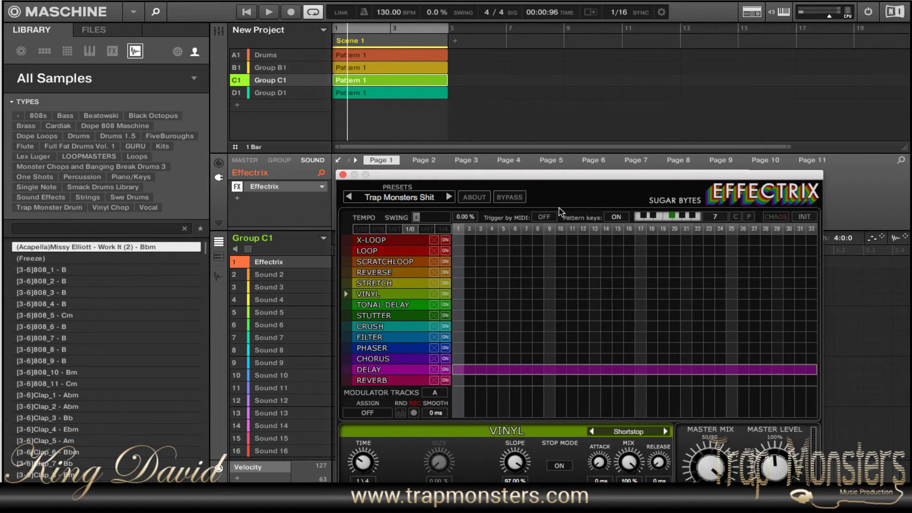
left_click(546, 218)
left_click(661, 217)
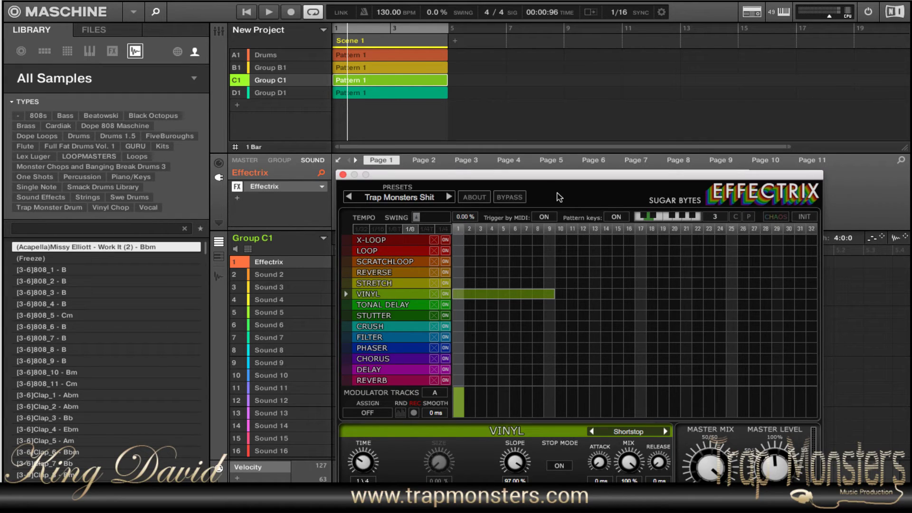
Record trigger notes into Group C1's Pattern 1 and move the Effectrix window aside
key("ctrl+r")
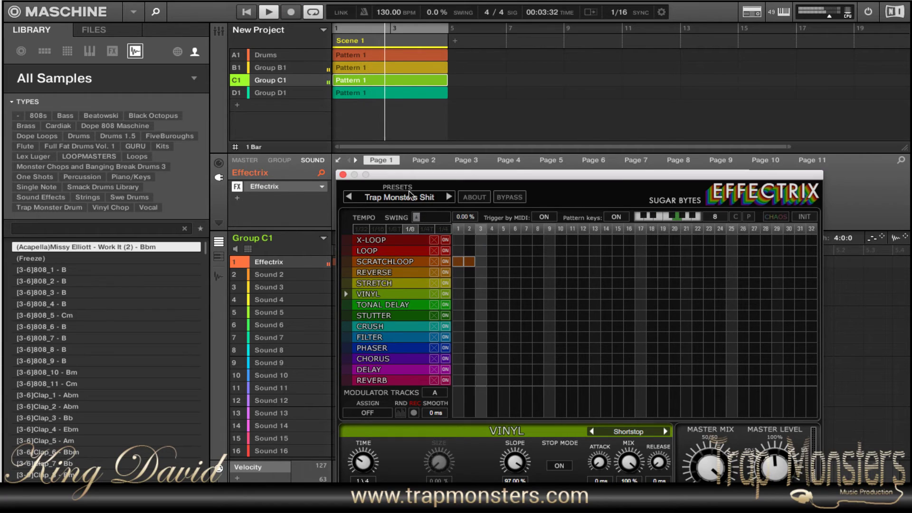
left_click_drag(407, 180, 337, 329)
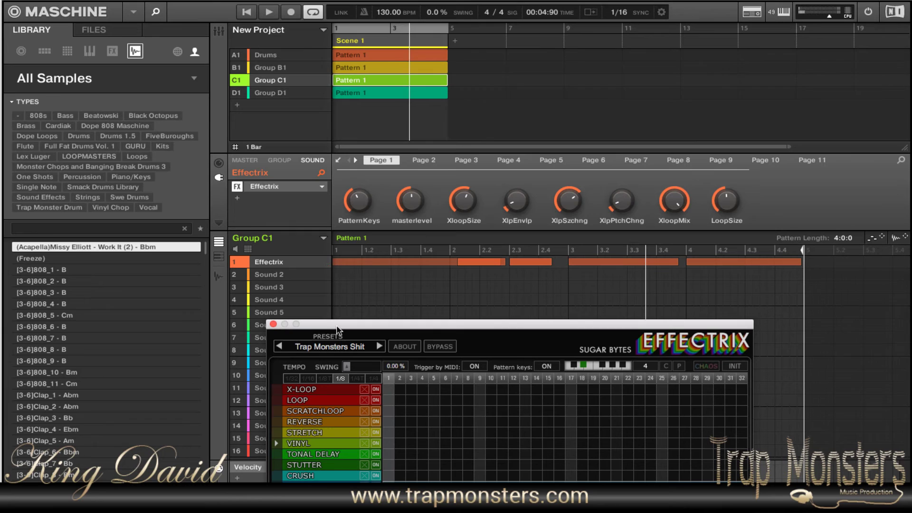
In keyboard view, shorten the first long recorded note, then return to the per-sound view
left_click(221, 257)
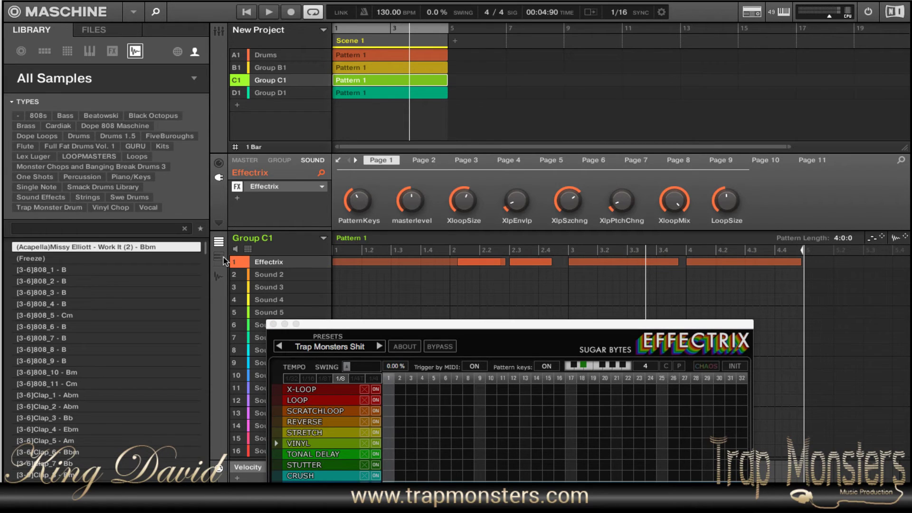
left_click_drag(418, 324, 451, 1)
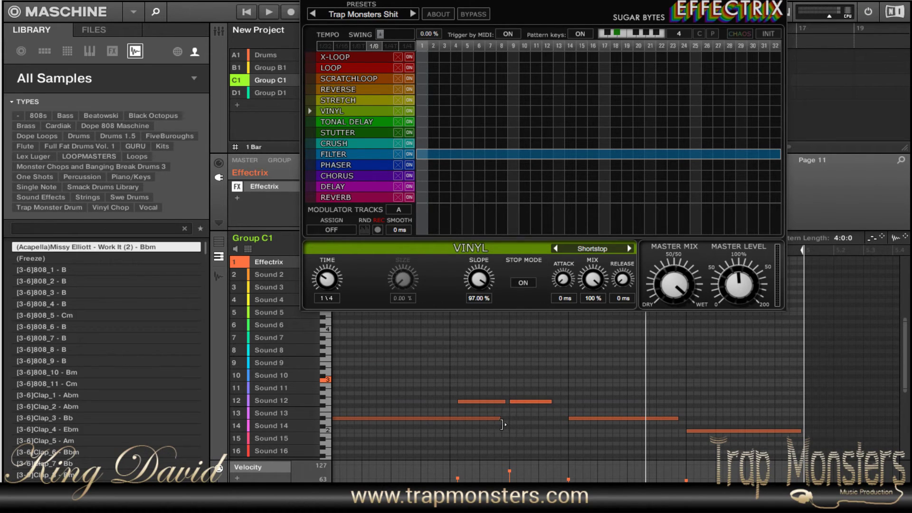
mouse_move(502, 424)
left_mouse_down()
mouse_move(453, 426)
mouse_move(448, 406)
left_mouse_up()
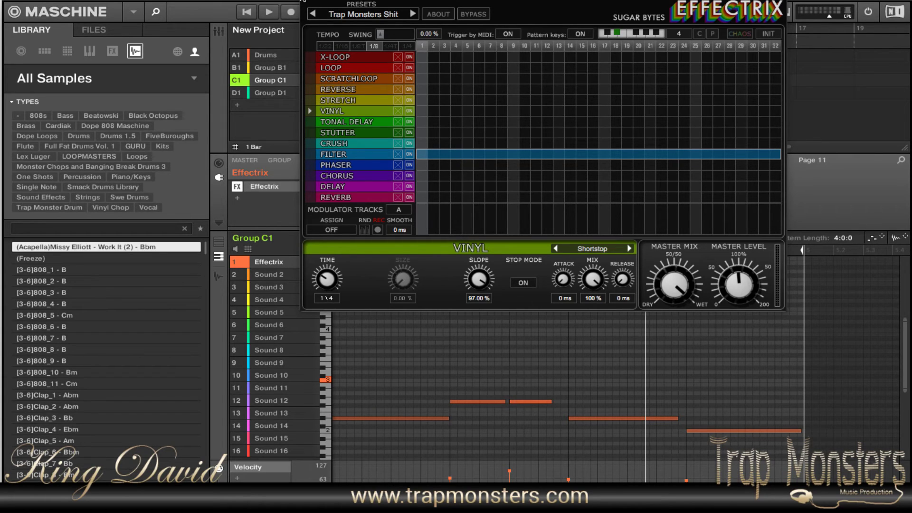
key("k")
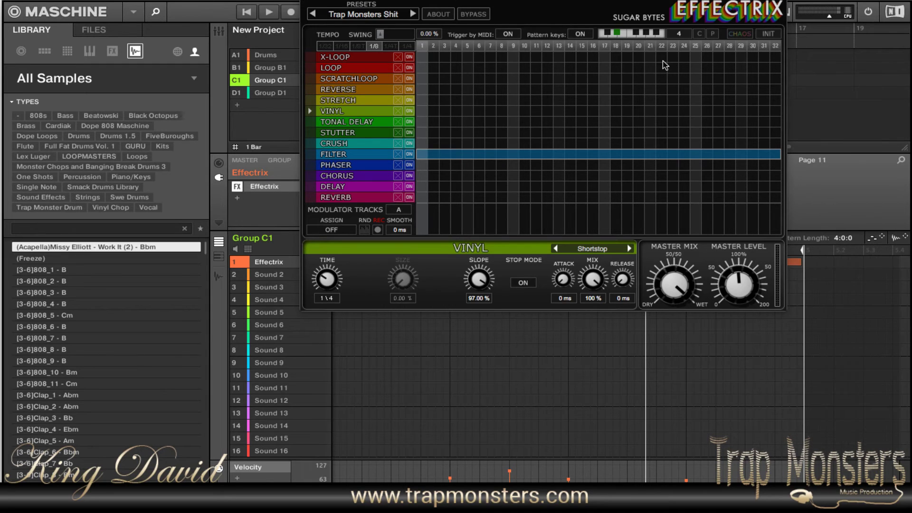
left_click_drag(573, 1, 641, 175)
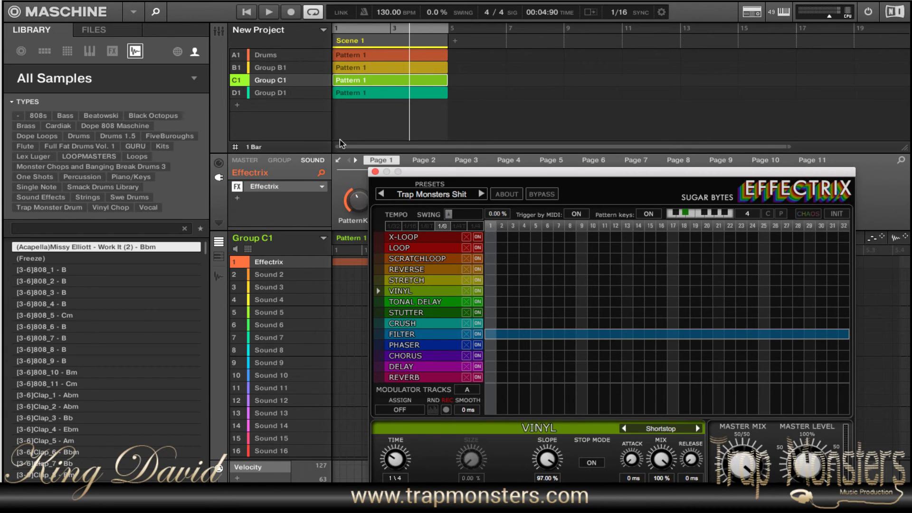
left_click(270, 69)
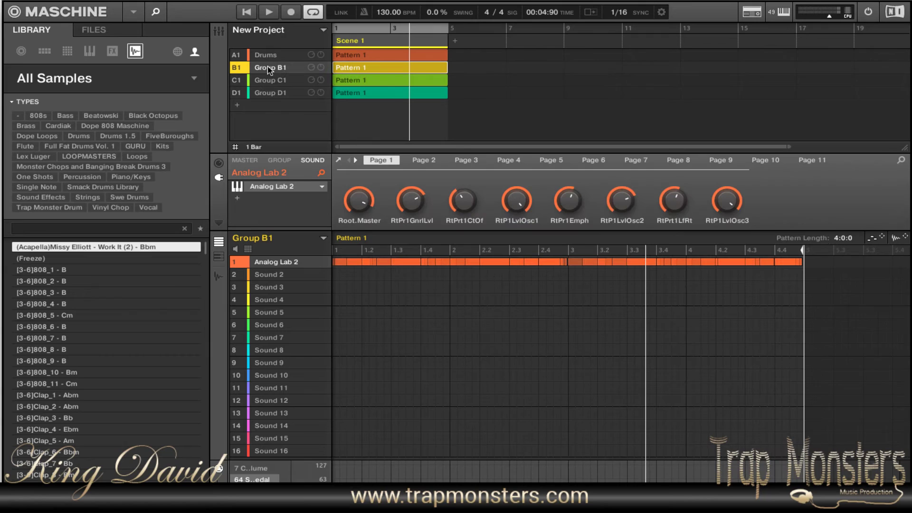
left_click(270, 94)
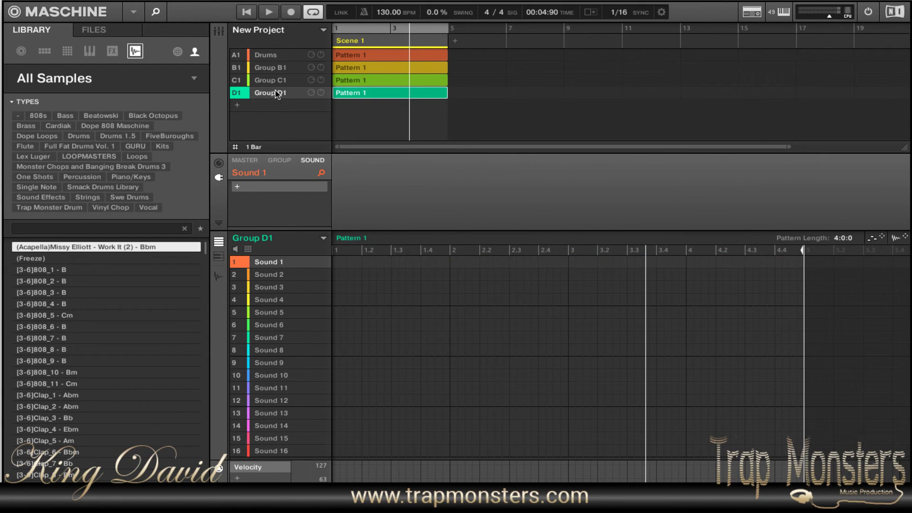
left_click(274, 82)
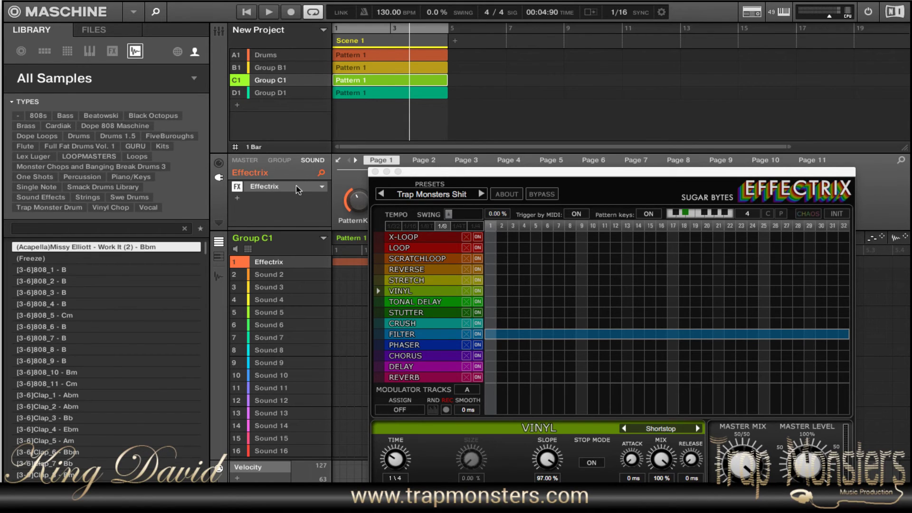
left_click(219, 163)
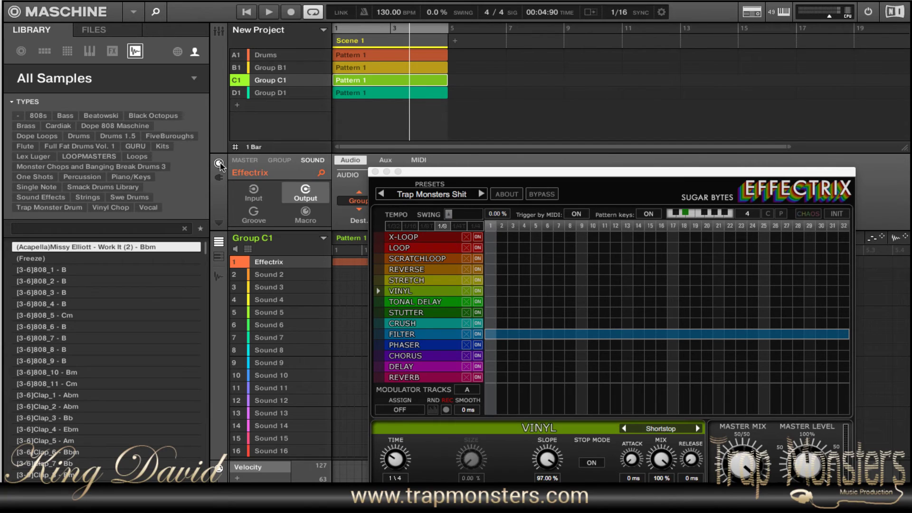
left_click(279, 160)
left_click(278, 68)
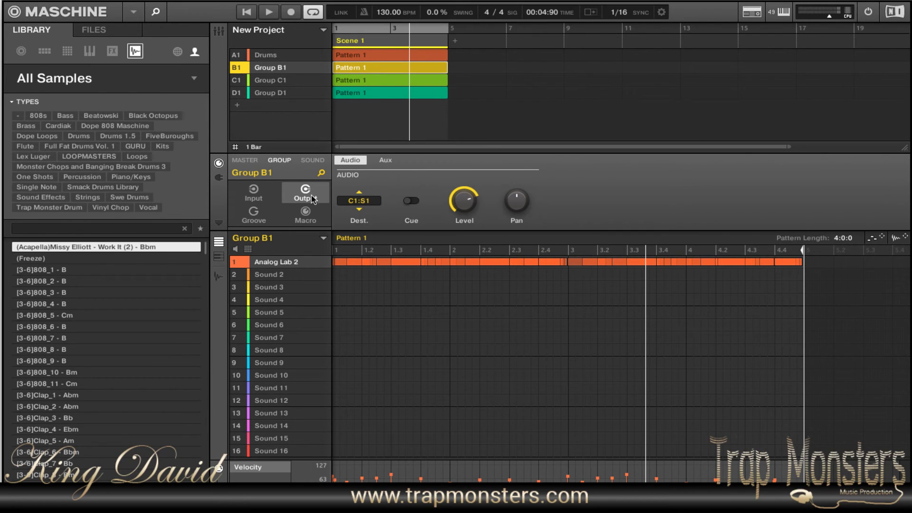
left_click(364, 200)
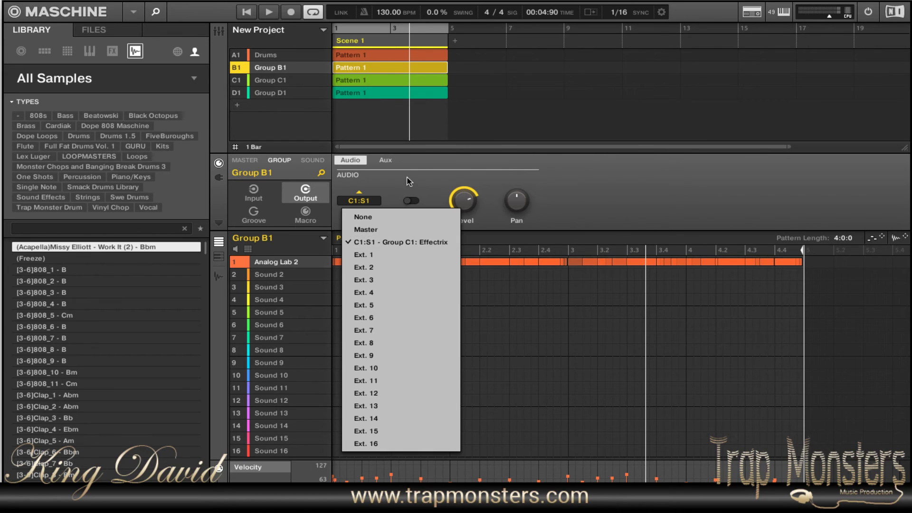
left_click(410, 183)
left_click(219, 178)
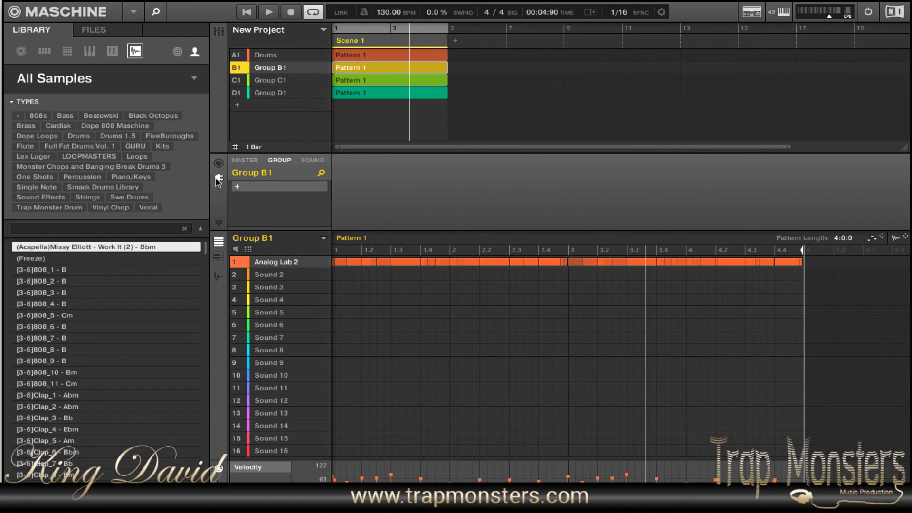
left_click(310, 163)
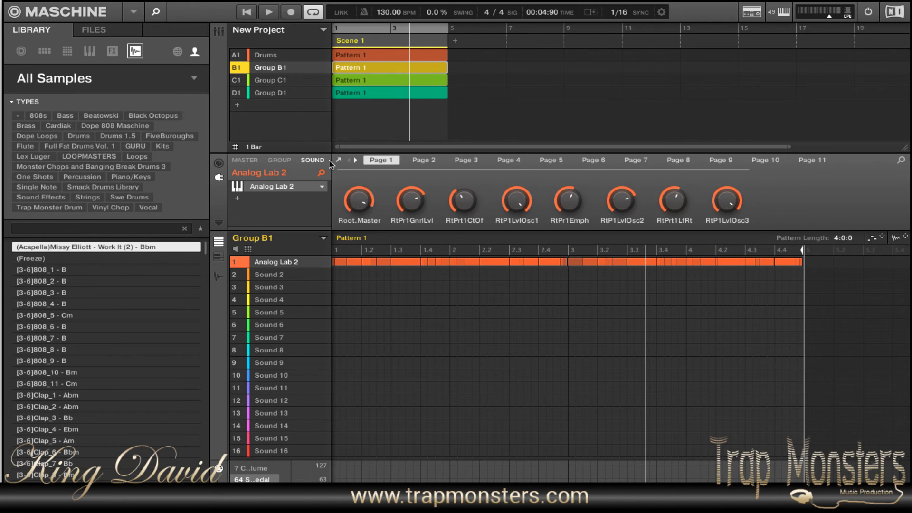
left_click(276, 83)
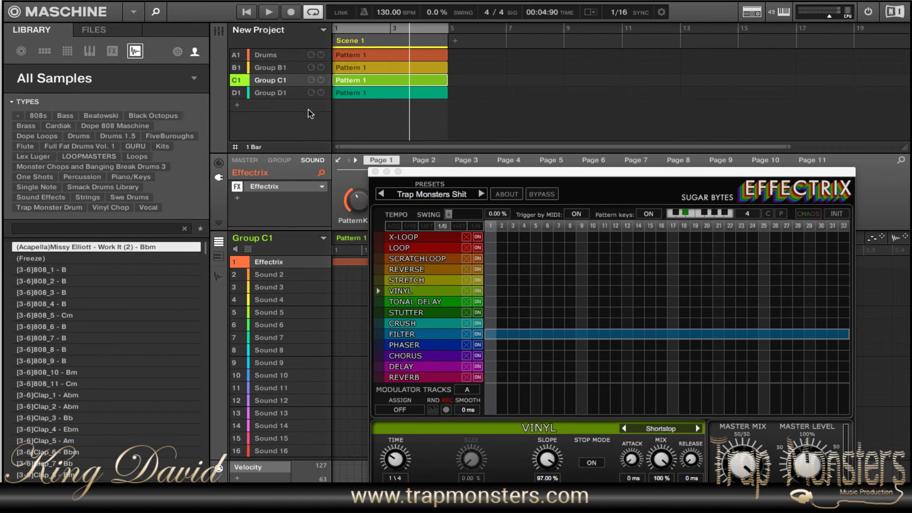
Load the Factoryv1.3 'Backward Vocals' preset in Effectrix and play to hear it
left_click_drag(439, 173, 445, 132)
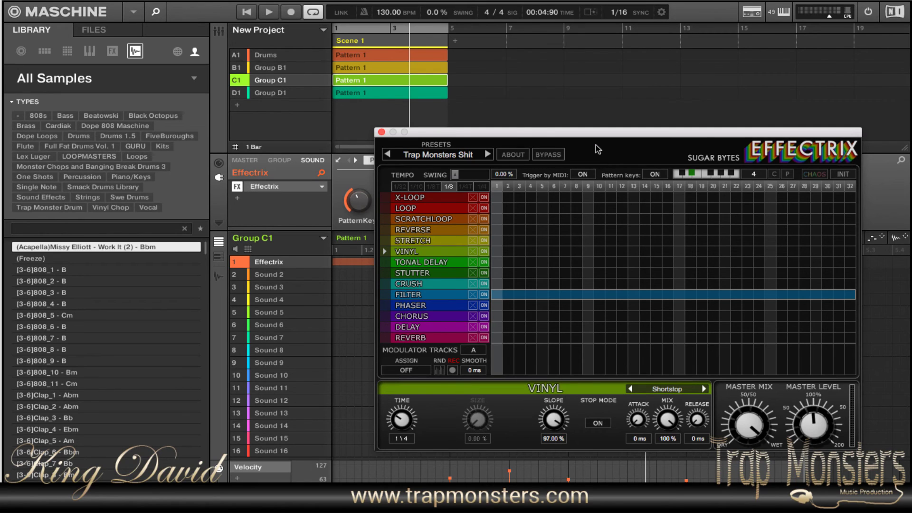
left_click(465, 153)
mouse_move(462, 241)
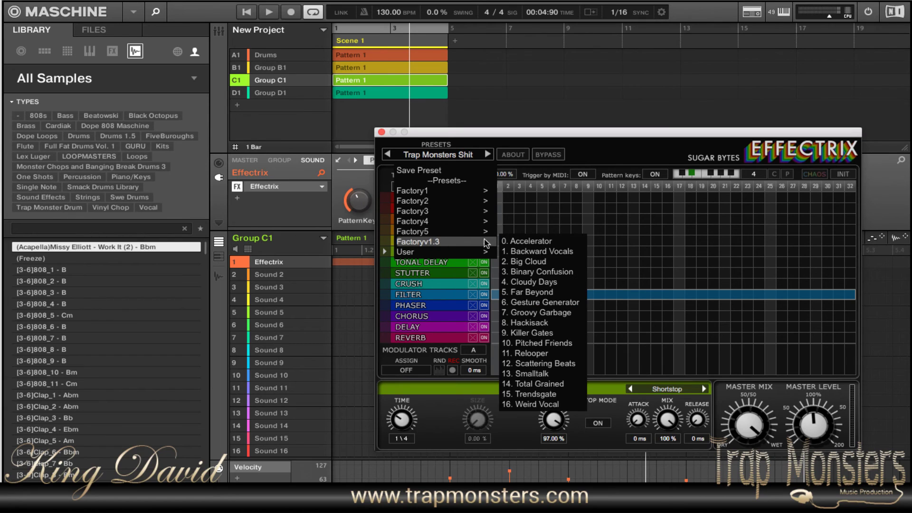
left_click(535, 249)
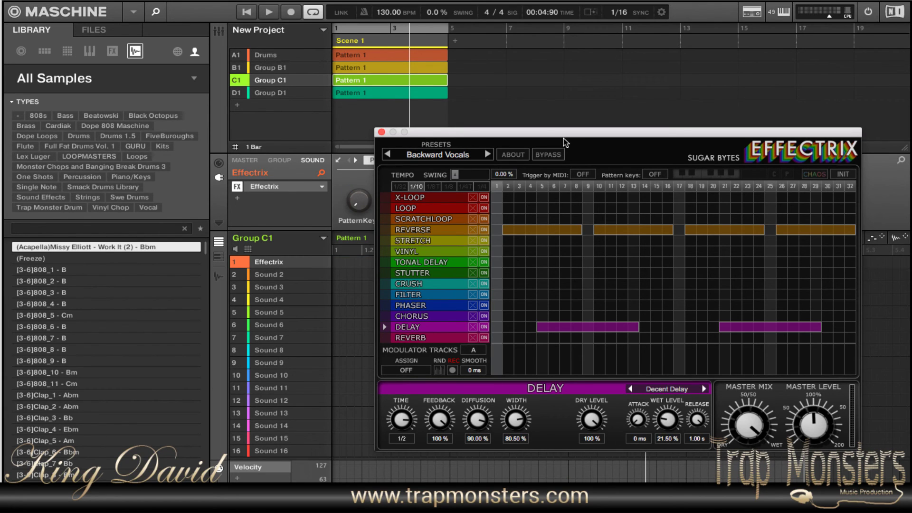
key("space")
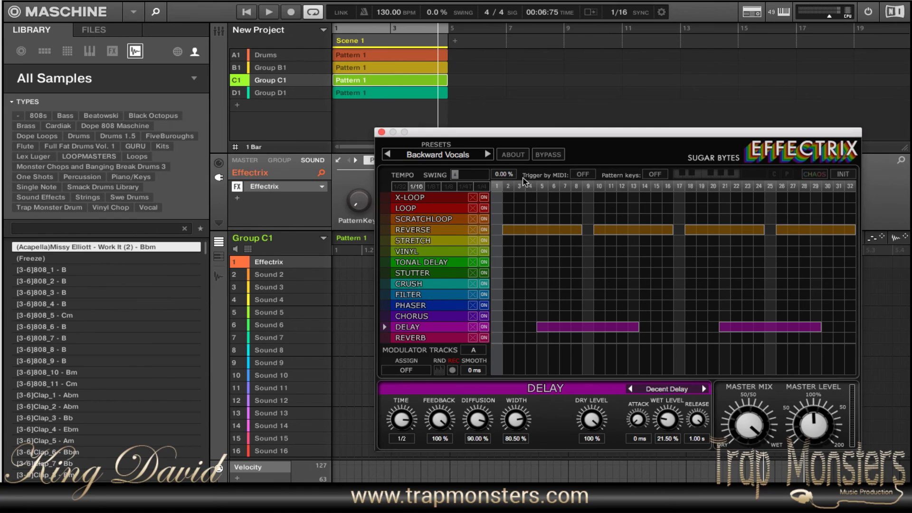
Switch on Trigger by MIDI and Pattern keys in Effectrix, then play and stop the project
left_click(584, 175)
left_click(654, 175)
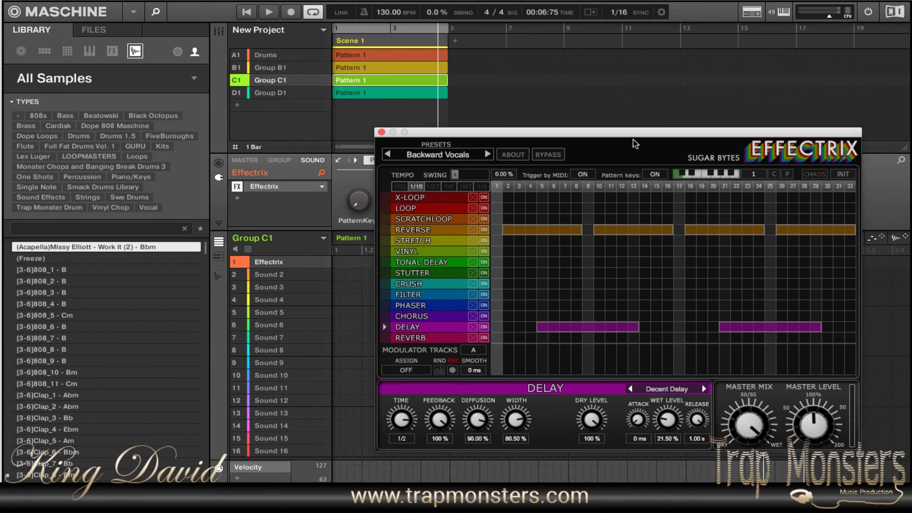
key("space")
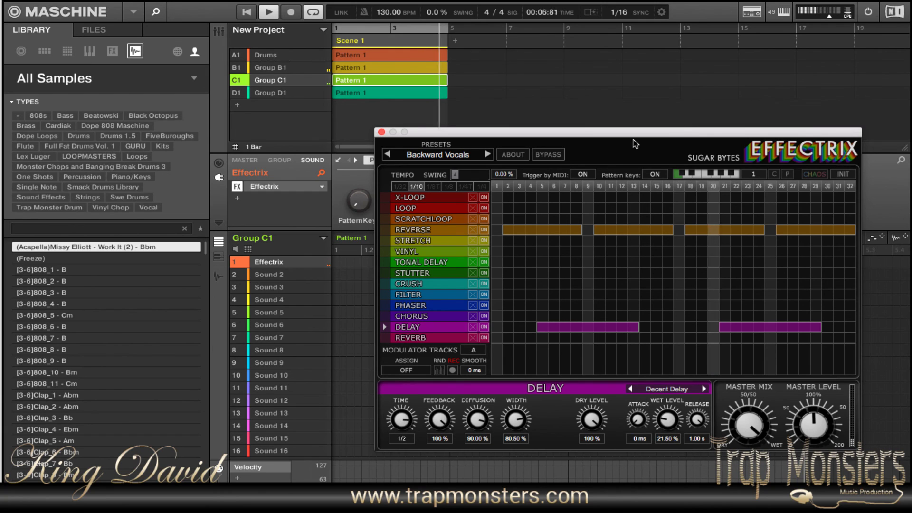
key("space")
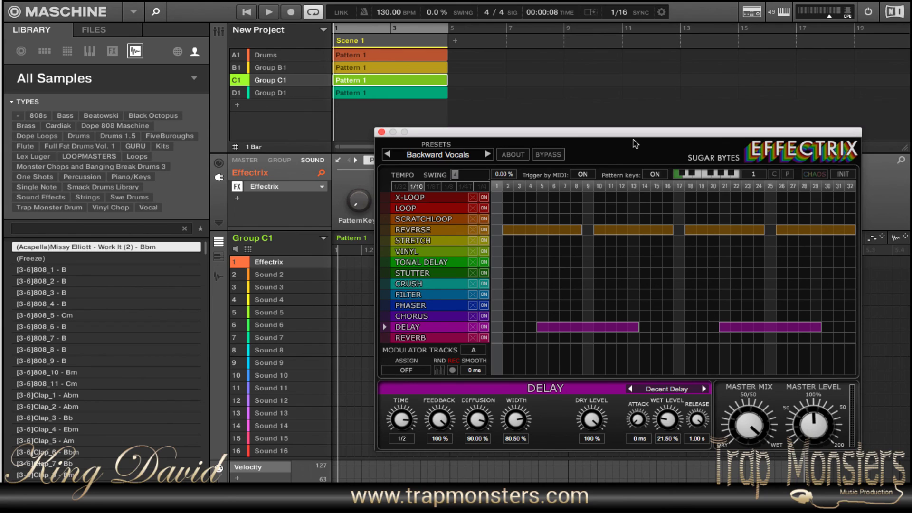
Turn both MIDI options off, glance at the preset list, then re-enable Trigger by MIDI
left_click(590, 175)
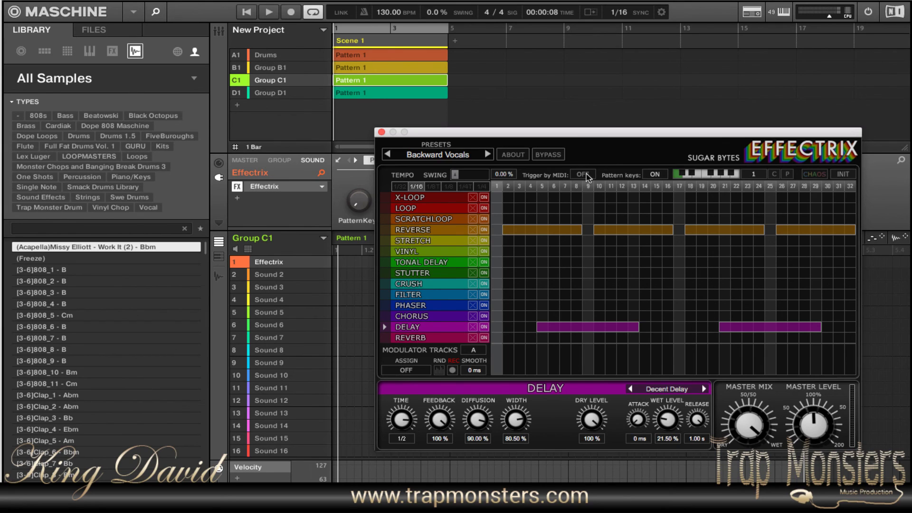
left_click(652, 176)
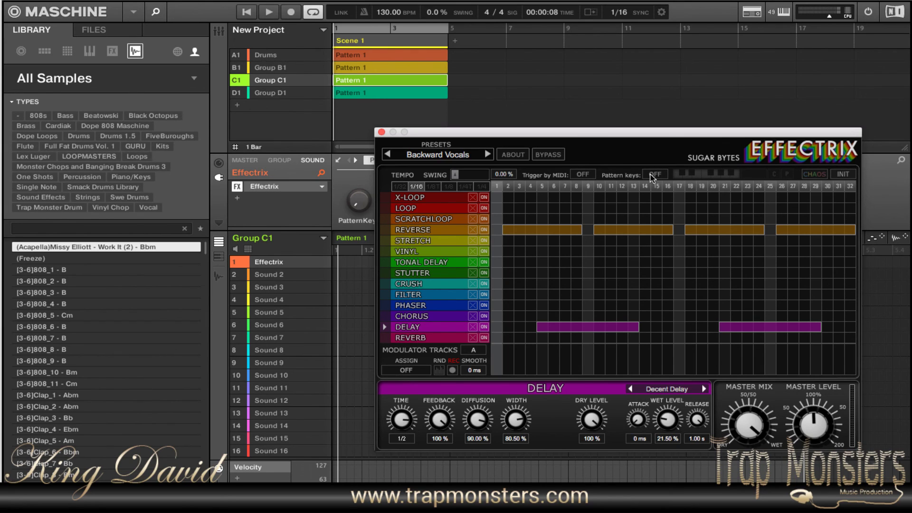
left_click(474, 155)
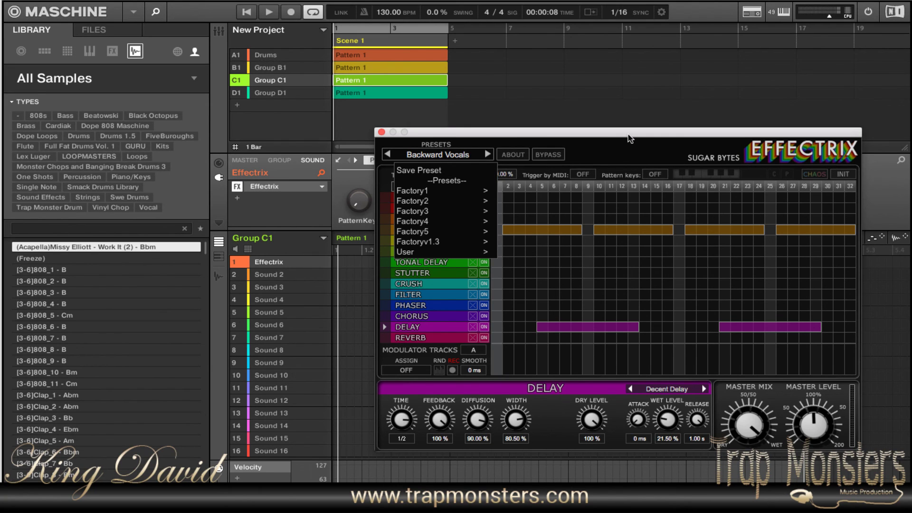
left_click(601, 151)
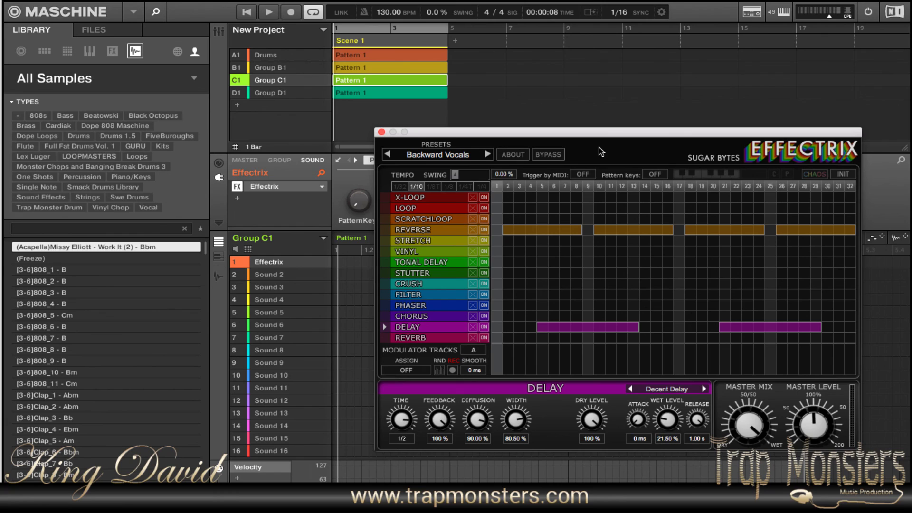
left_click(582, 174)
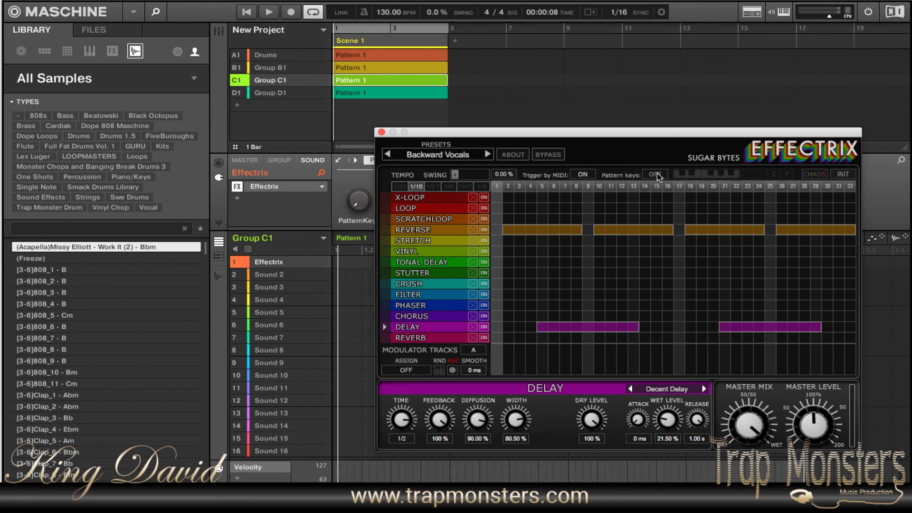